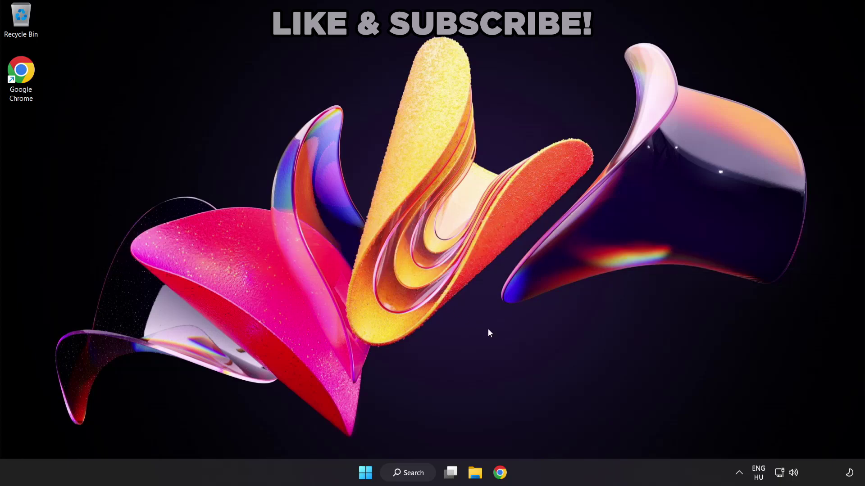
# - Switch the Quick Settings sound output from CABLE Input to Speakers (High Definition Audio Device)
pyautogui.click(794, 475)
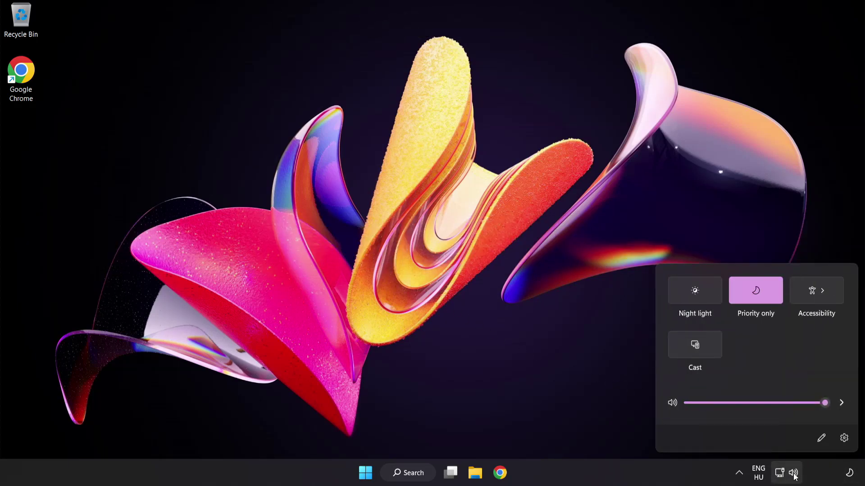
pyautogui.click(840, 404)
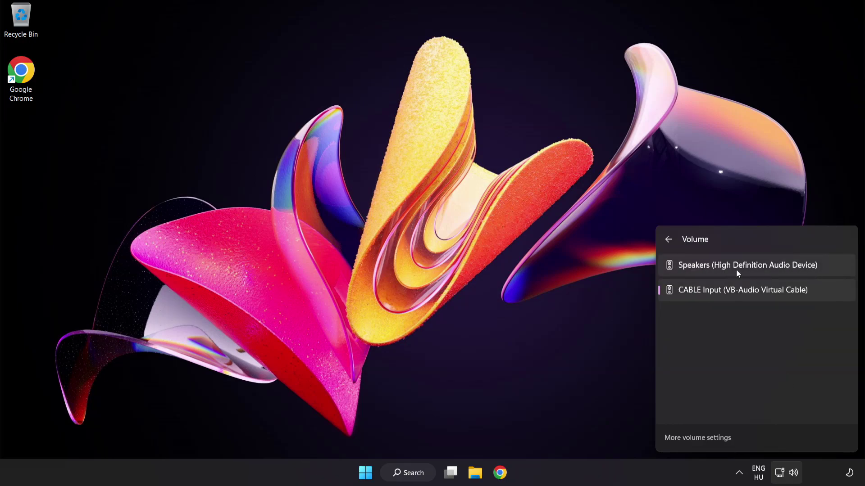
pyautogui.click(826, 269)
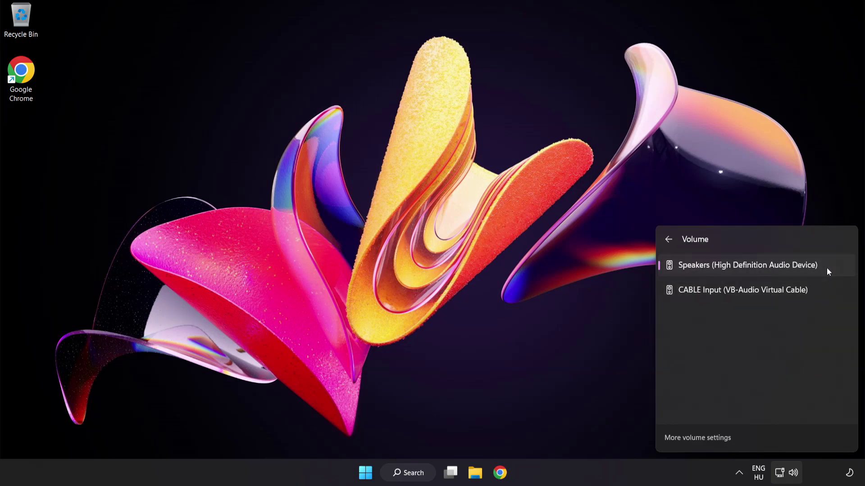
pyautogui.click(414, 240)
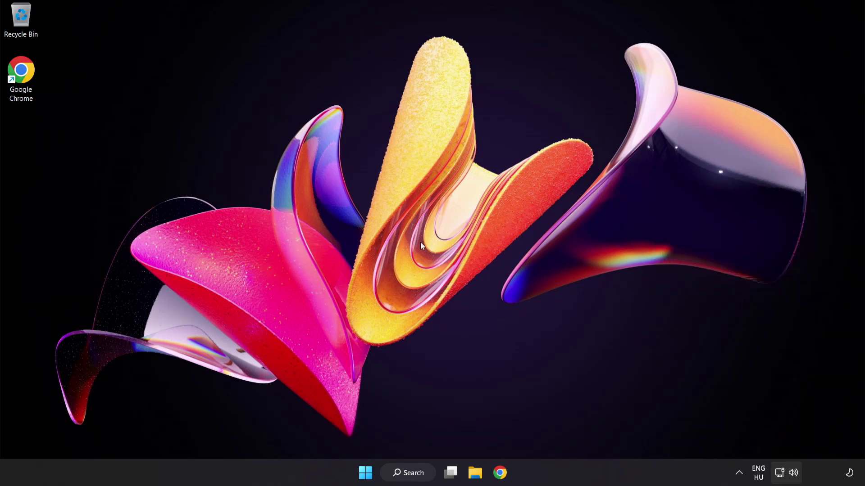
# - Reset all sound devices and app volumes to defaults in the volume mixer, then close Settings
pyautogui.rightClick(794, 473)
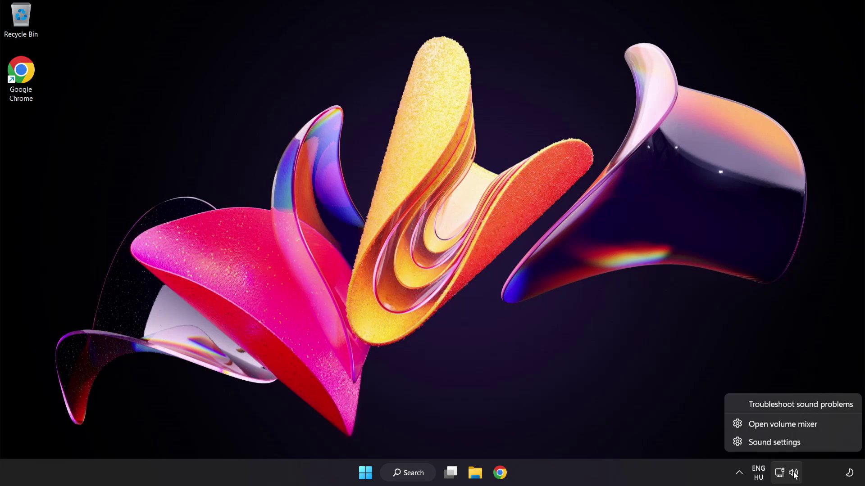
pyautogui.click(830, 426)
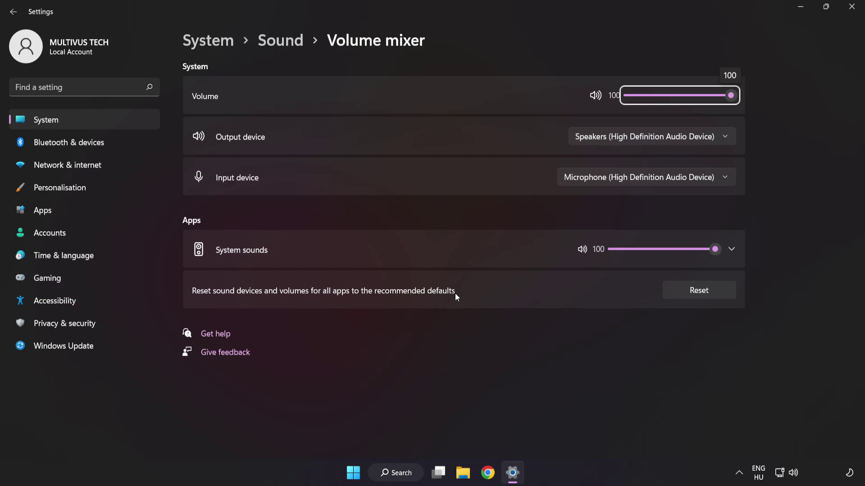
pyautogui.click(717, 296)
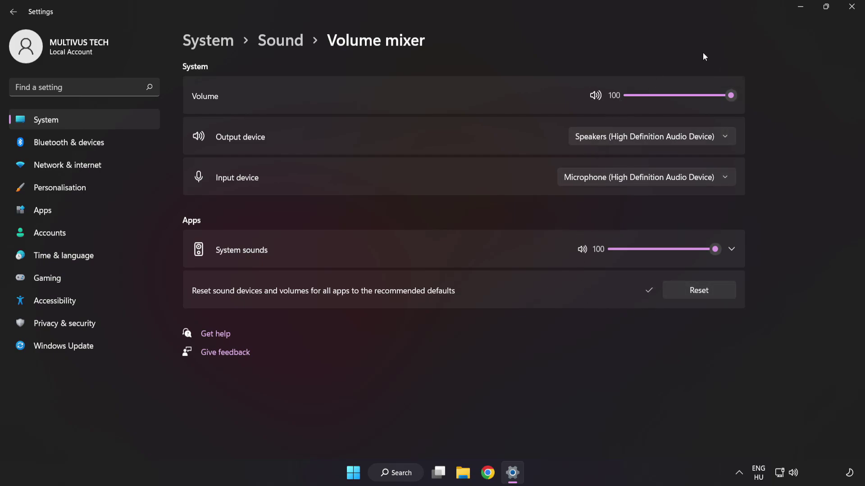
pyautogui.click(852, 7)
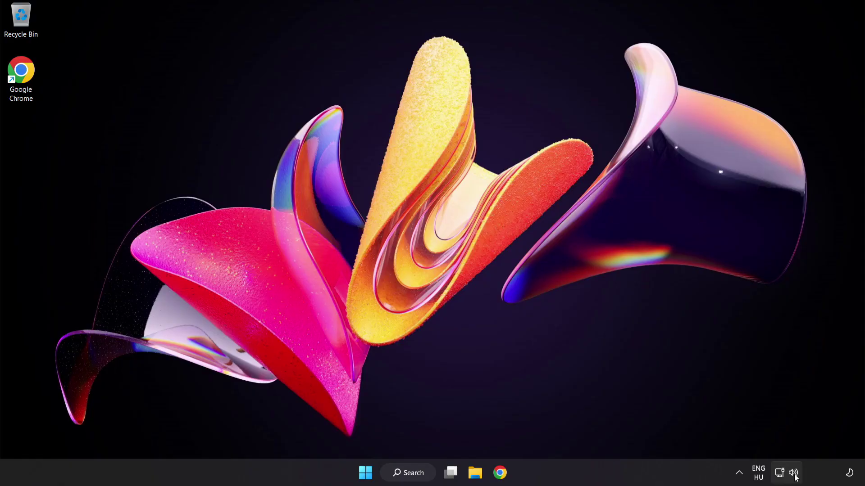
# - Open System > Sound settings, leave output volume at 100, and scroll to Advanced options
pyautogui.rightClick(794, 473)
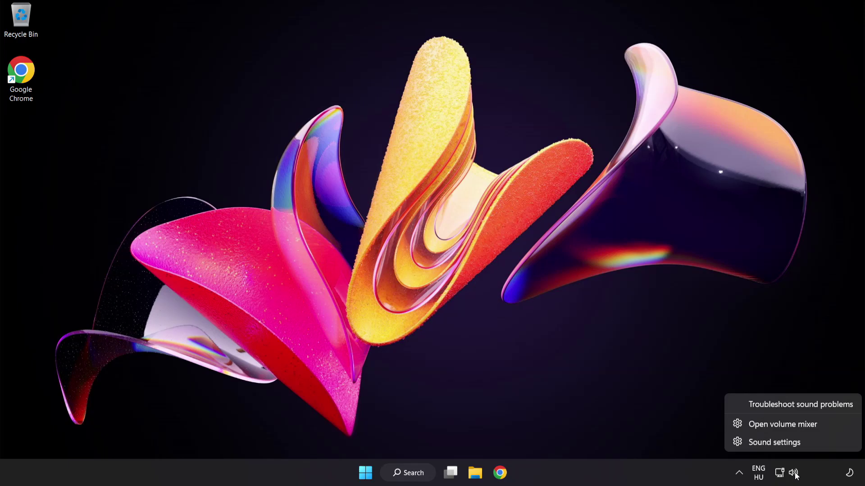
pyautogui.click(802, 444)
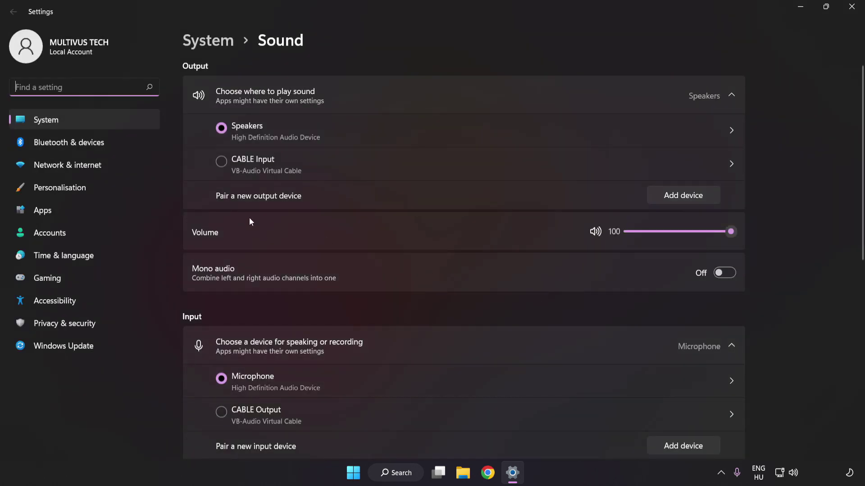
pyautogui.moveTo(722, 234); pyautogui.dragTo(811, 235)
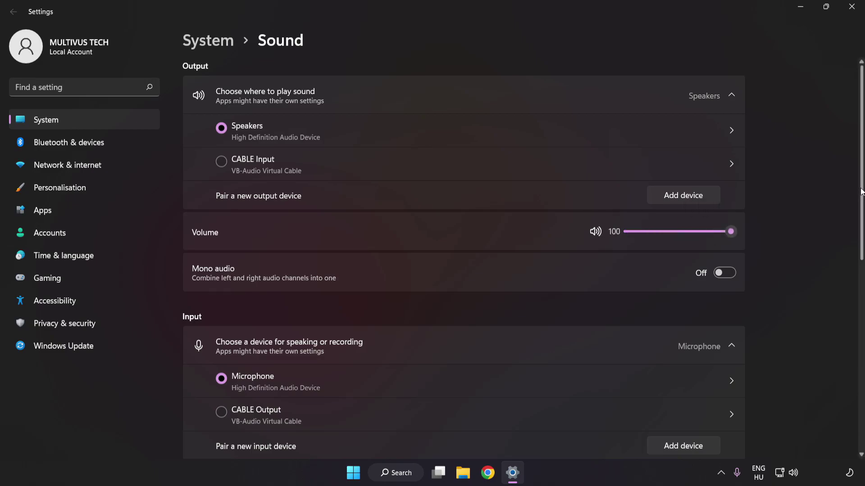
pyautogui.scroll(-5, 851, 304)
pyautogui.scroll(-3, 851, 310)
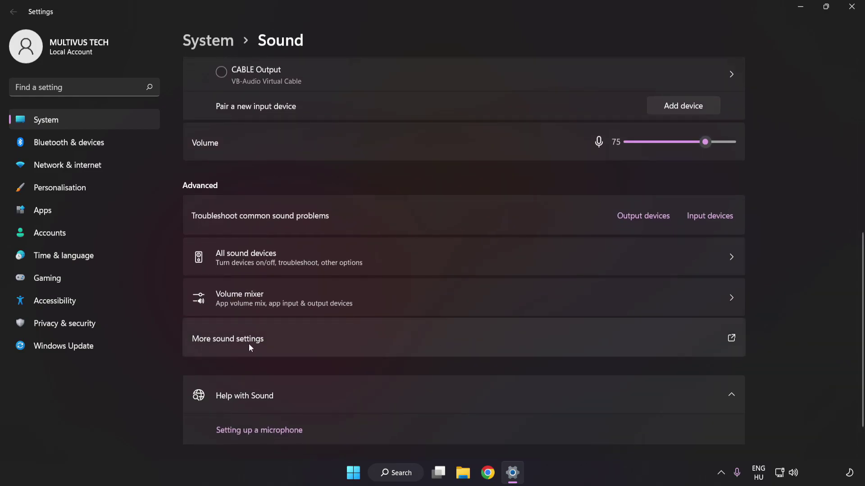
# - In the classic Sound panel's Playback tab, disable CABLE Input and select Speakers
pyautogui.click(398, 338)
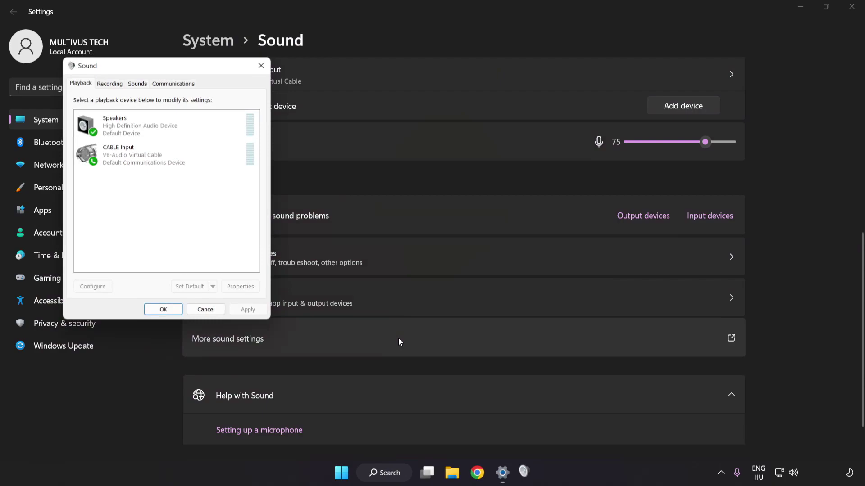
pyautogui.moveTo(169, 69); pyautogui.dragTo(433, 131)
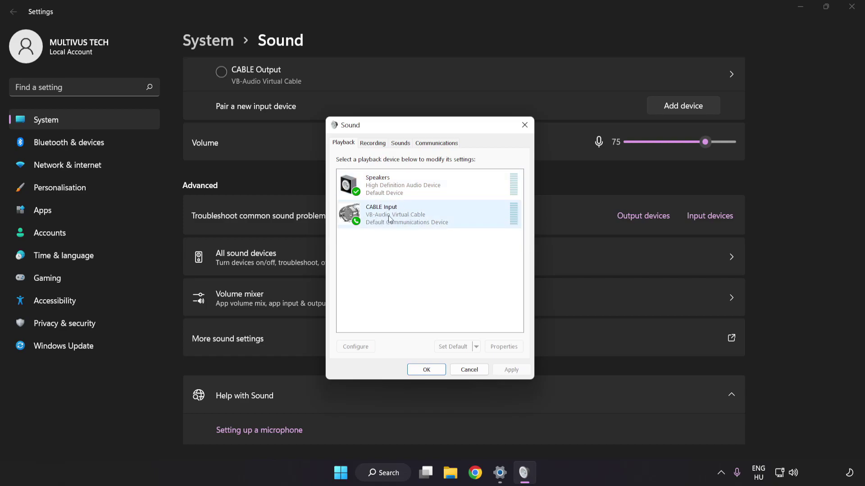
pyautogui.rightClick(421, 218)
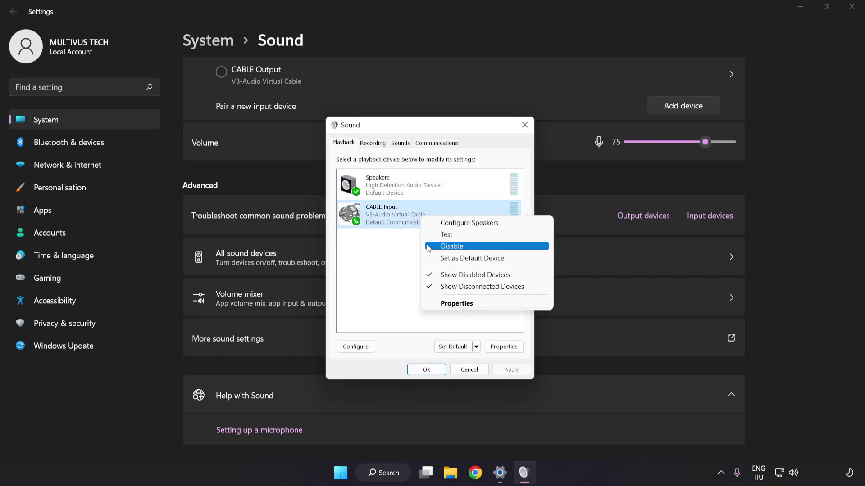
pyautogui.click(451, 247)
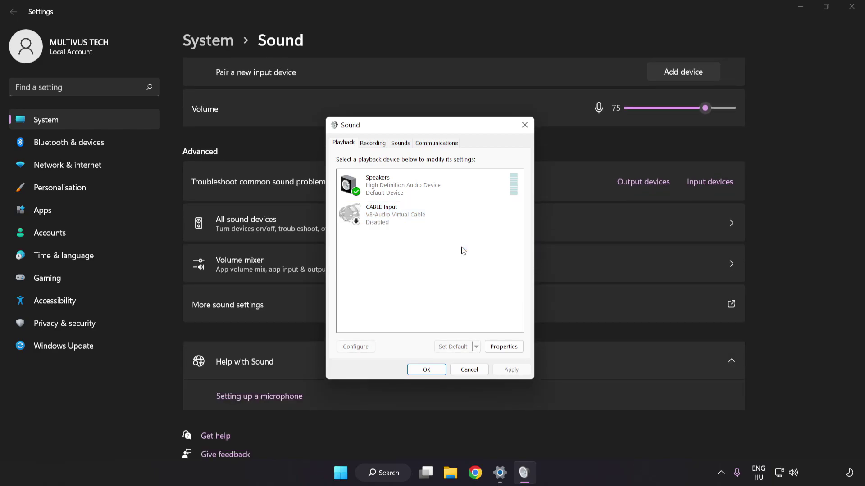
pyautogui.click(405, 190)
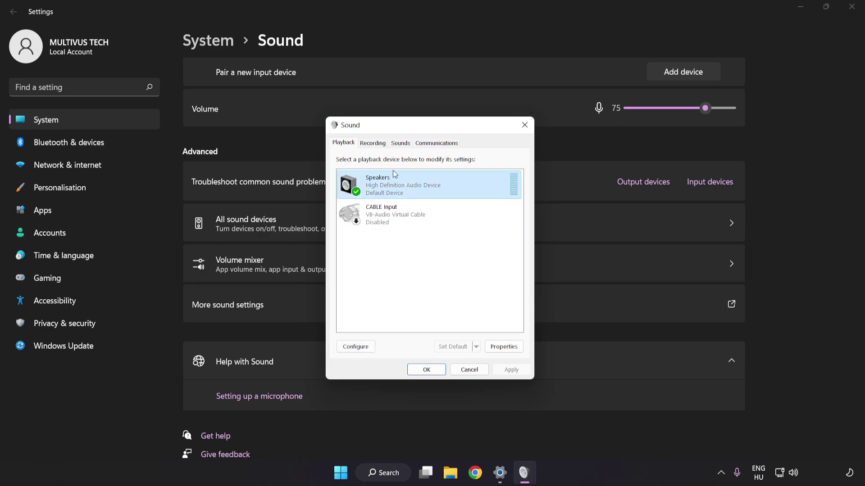
# - Configure Speakers as 7.1 Surround, keeping all four optional and both full-range speakers enabled
pyautogui.rightClick(451, 189)
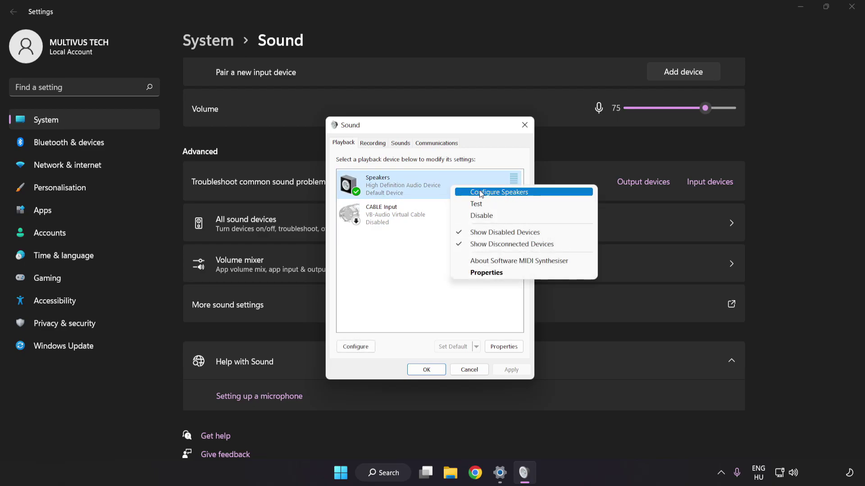
pyautogui.click(538, 197)
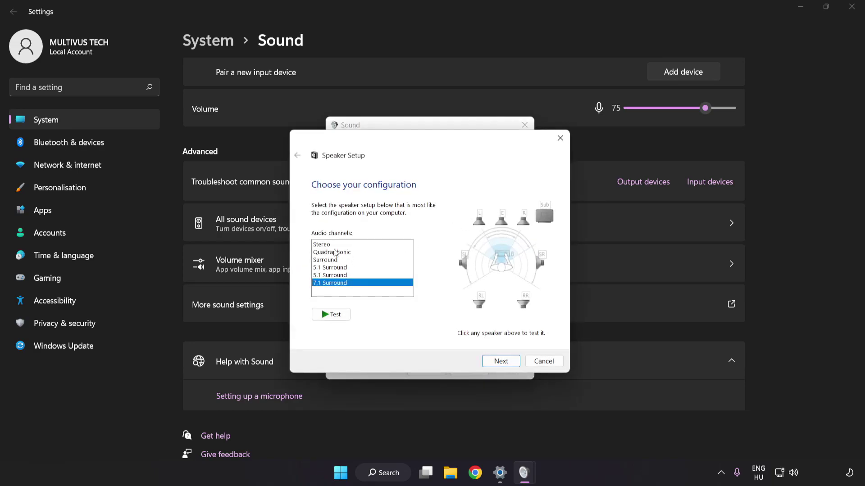
pyautogui.moveTo(335, 249); pyautogui.dragTo(335, 284)
pyautogui.click(502, 362)
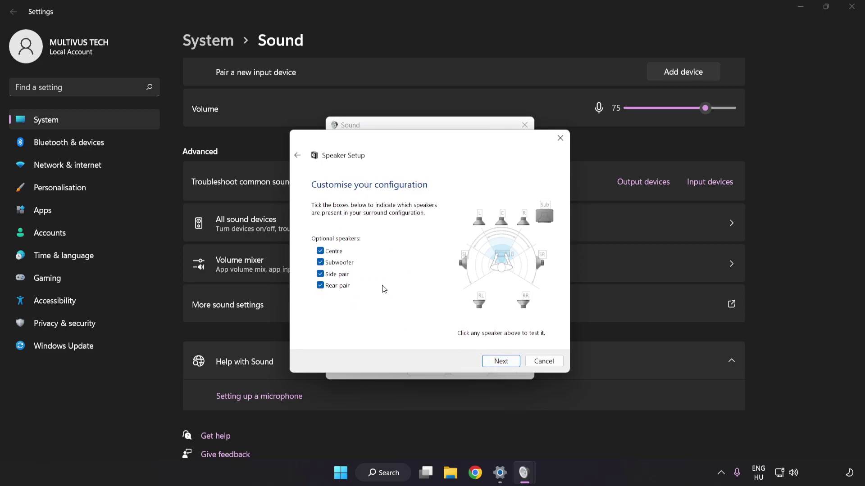
pyautogui.click(501, 361)
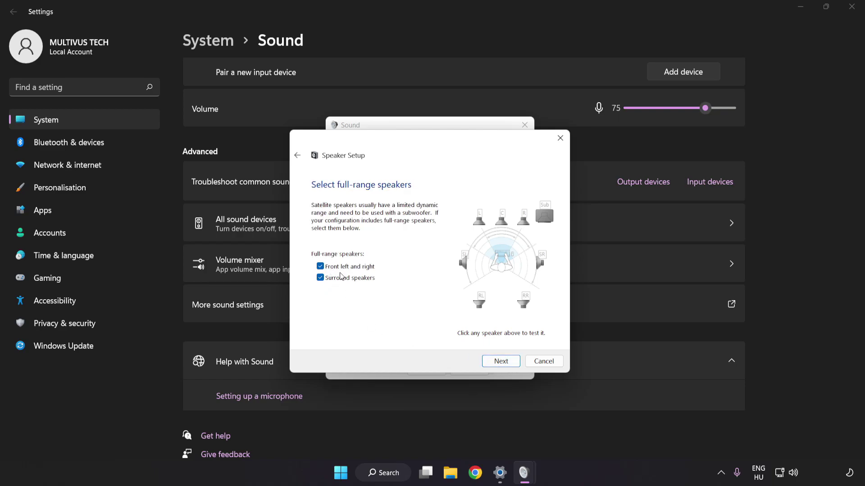
pyautogui.click(495, 363)
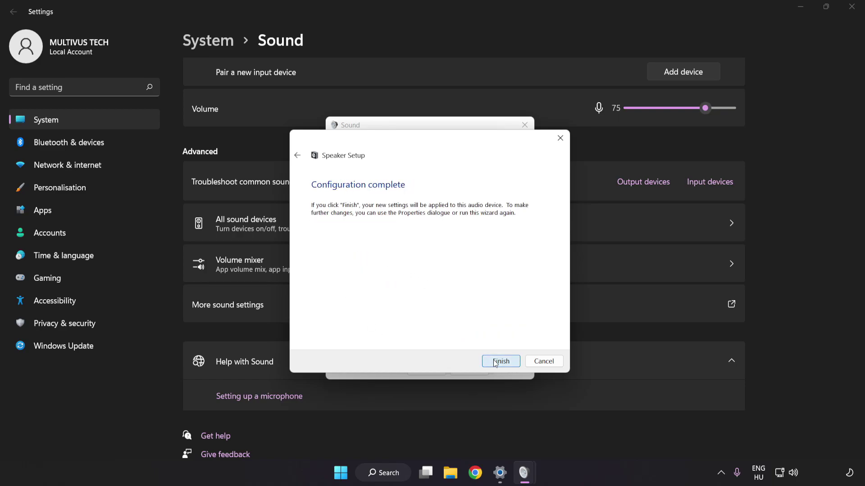
pyautogui.click(496, 363)
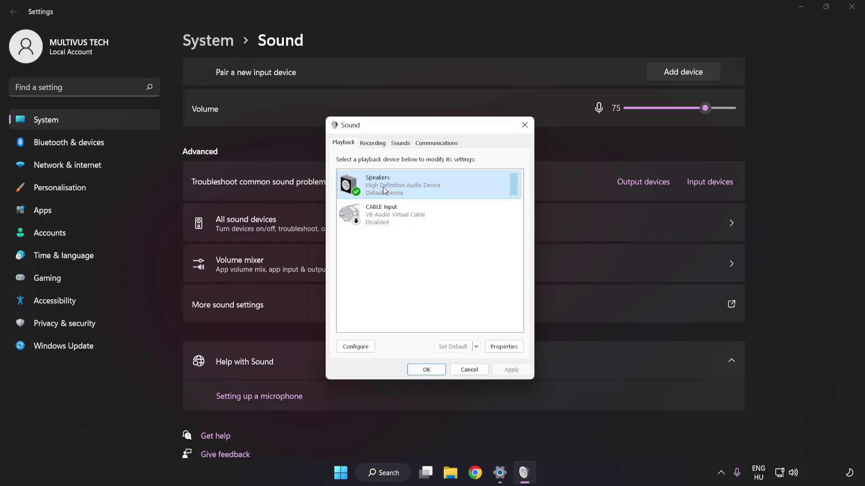
# - Tick Disable all enhancements on the Speakers Properties Enhancements tab and apply it
pyautogui.click(509, 351)
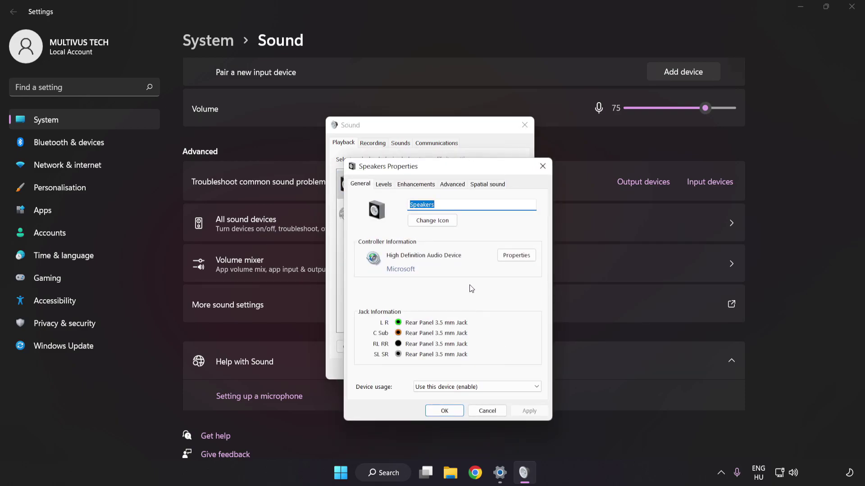
pyautogui.moveTo(431, 149); pyautogui.dragTo(424, 134)
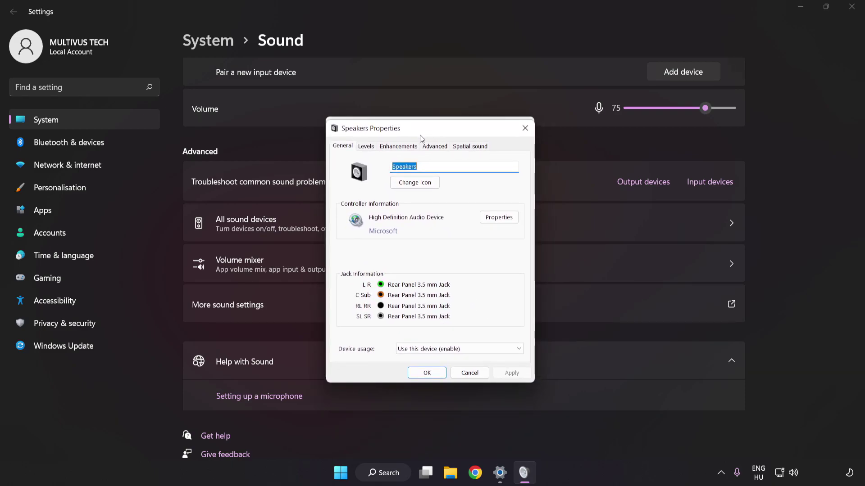
pyautogui.click(398, 147)
pyautogui.click(344, 193)
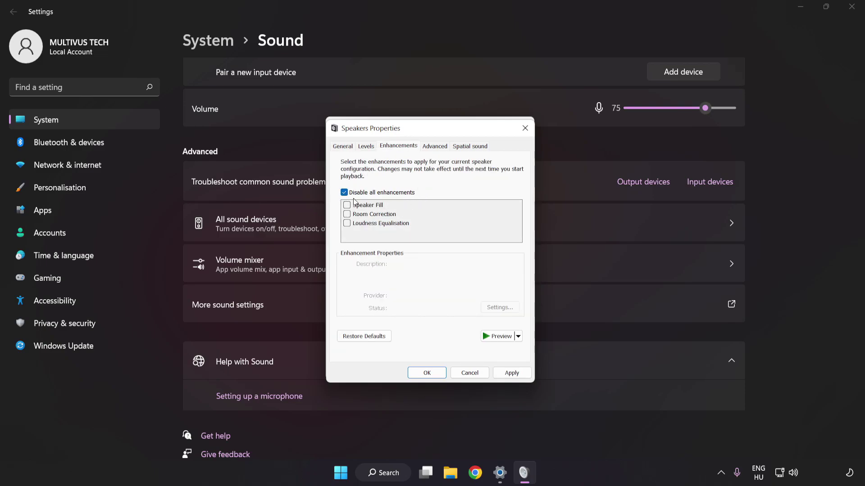
pyautogui.click(511, 373)
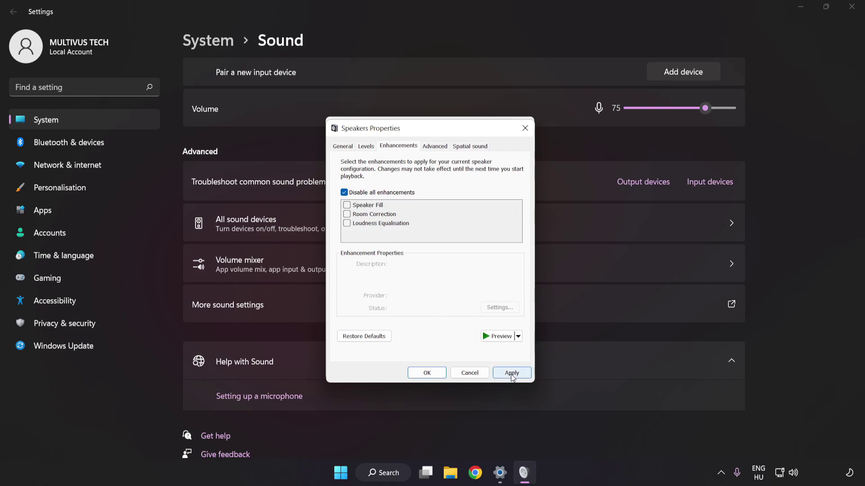
# - Keep the Speakers default format at 16 bit, 48000 Hz (DVD Quality) and close both dialogs with OK
pyautogui.click(432, 148)
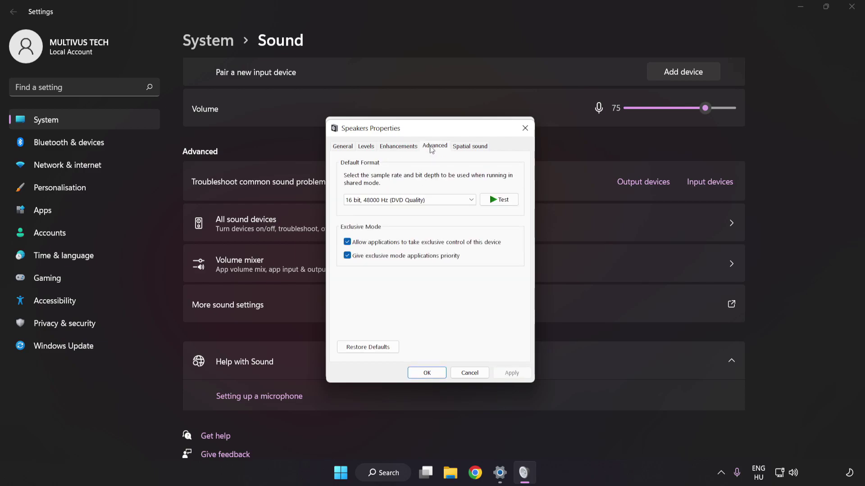
pyautogui.click(433, 201)
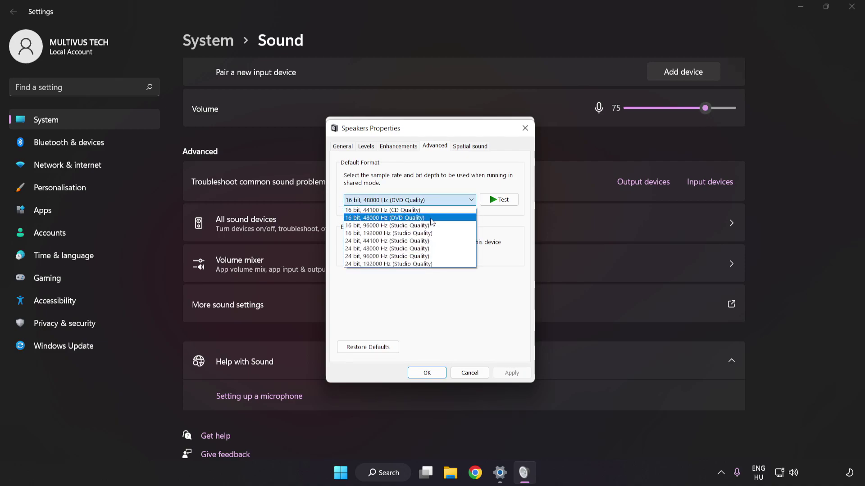
pyautogui.click(433, 217)
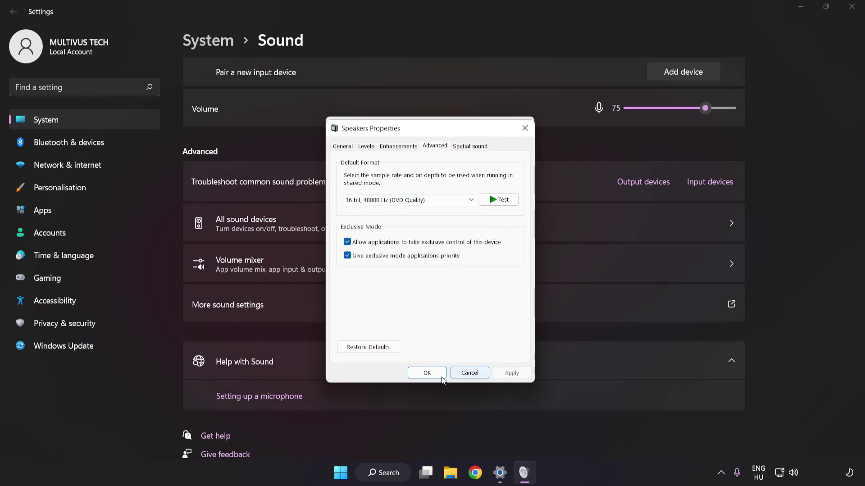
pyautogui.click(426, 373)
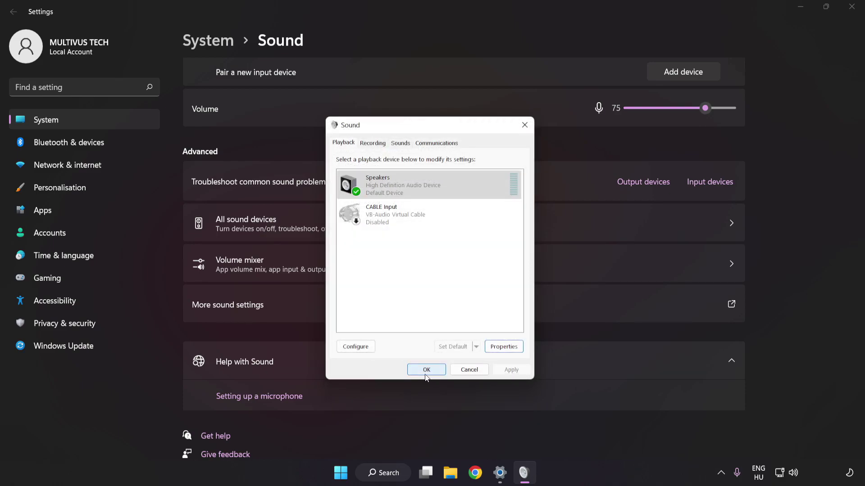
pyautogui.click(426, 374)
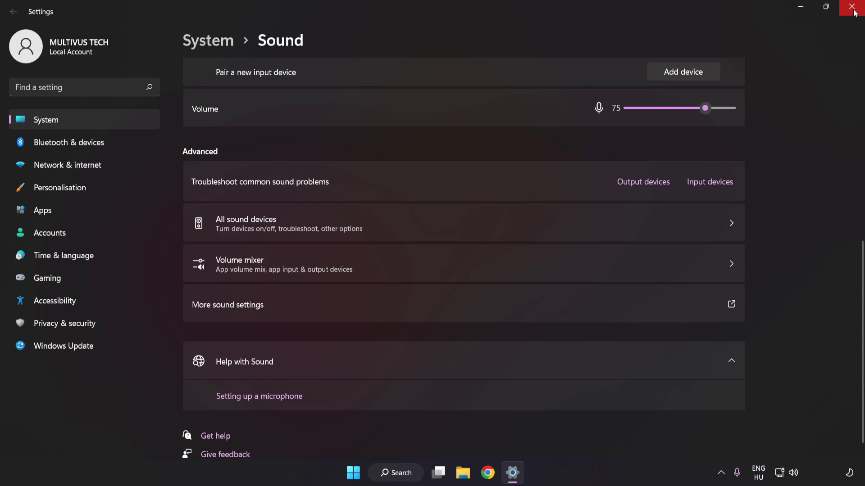
# - Close the Settings window, then view the Start menu's power options without choosing one
pyautogui.click(852, 9)
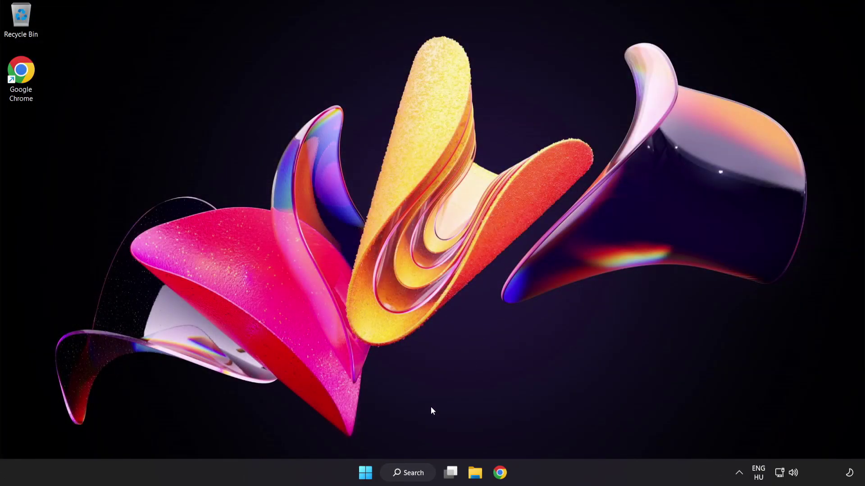
pyautogui.click(364, 474)
pyautogui.click(572, 434)
# - Search Windows for 'device manager' and launch the Device Manager best match
pyautogui.click(412, 476)
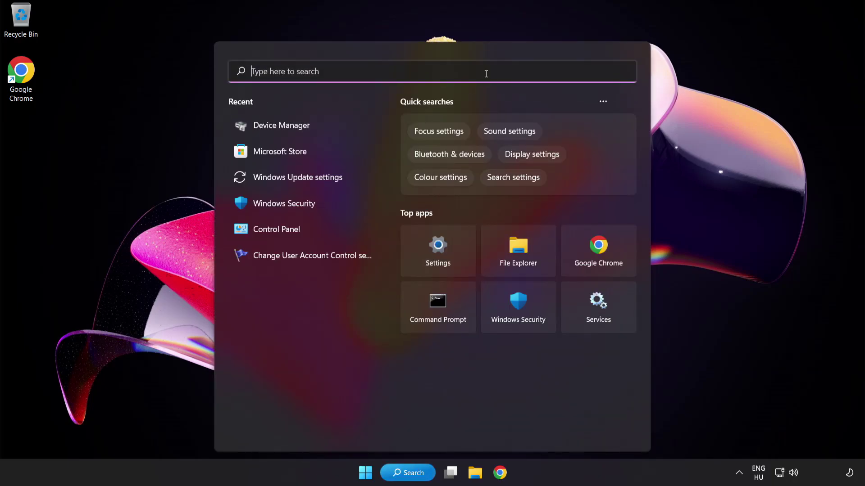
pyautogui.write('device mana')
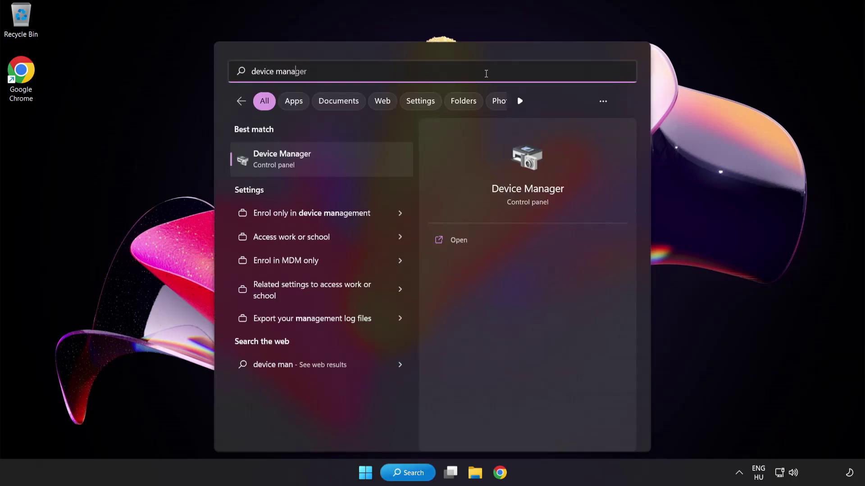
pyautogui.write('ger')
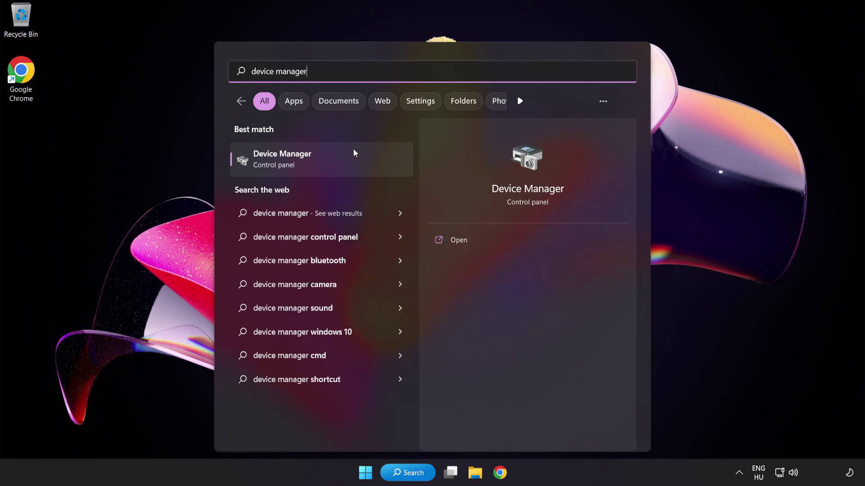
pyautogui.click(335, 160)
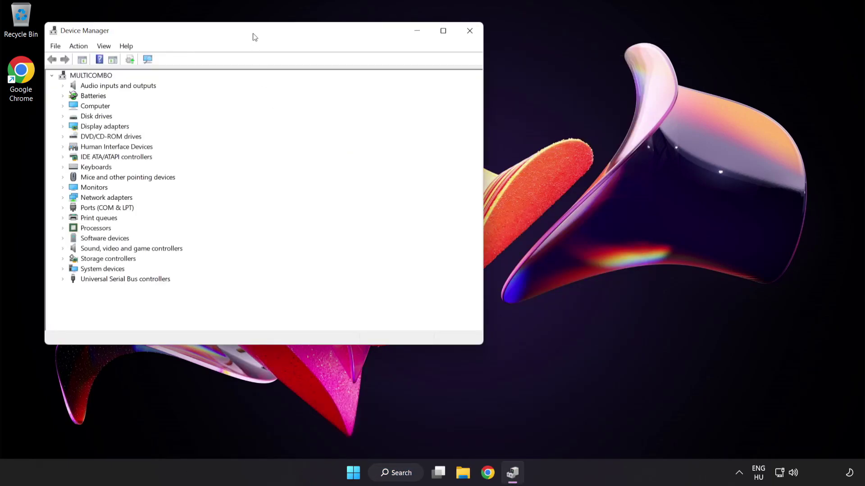
# - Expand Sound, video and game controllers and right-click High Definition Audio Device for its actions
pyautogui.moveTo(253, 37); pyautogui.dragTo(414, 95)
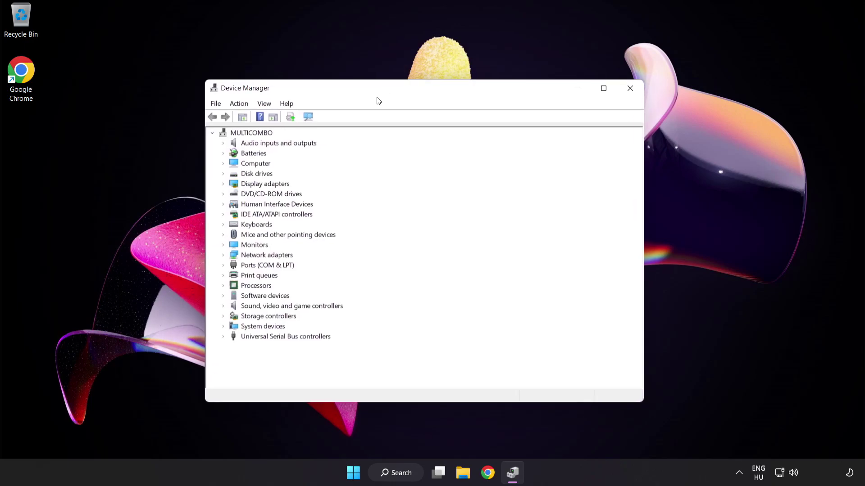
pyautogui.click(235, 308)
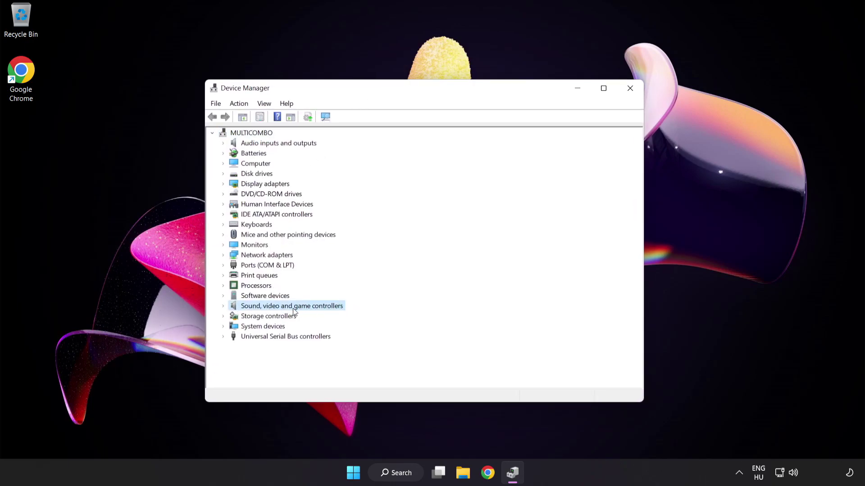
pyautogui.click(223, 306)
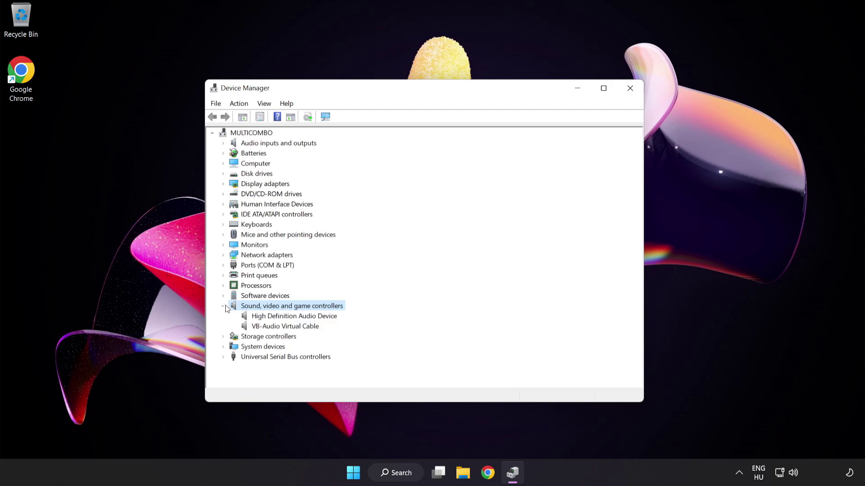
pyautogui.click(261, 316)
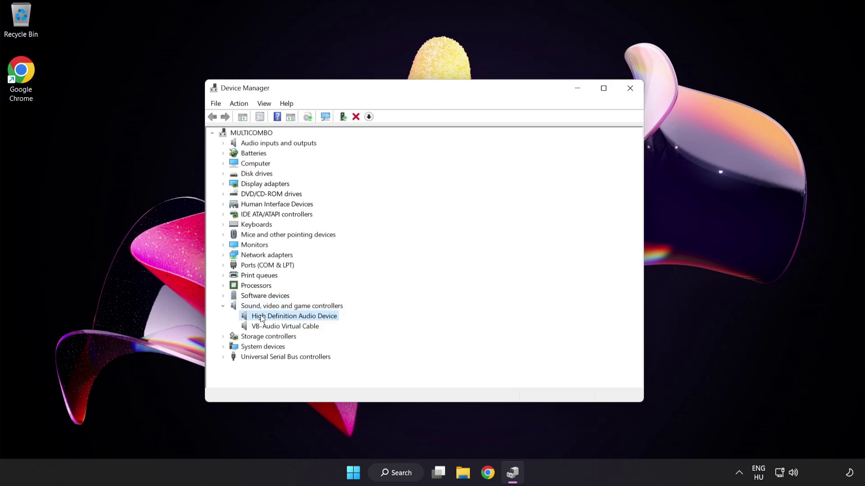
pyautogui.rightClick(300, 318)
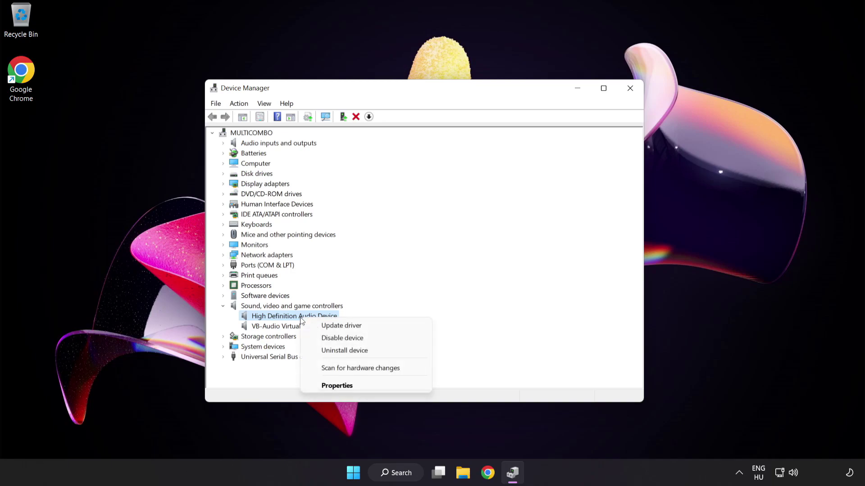
# - Reinstall the audio driver by picking High Definition Audio Device from the drivers already on this computer
pyautogui.click(369, 331)
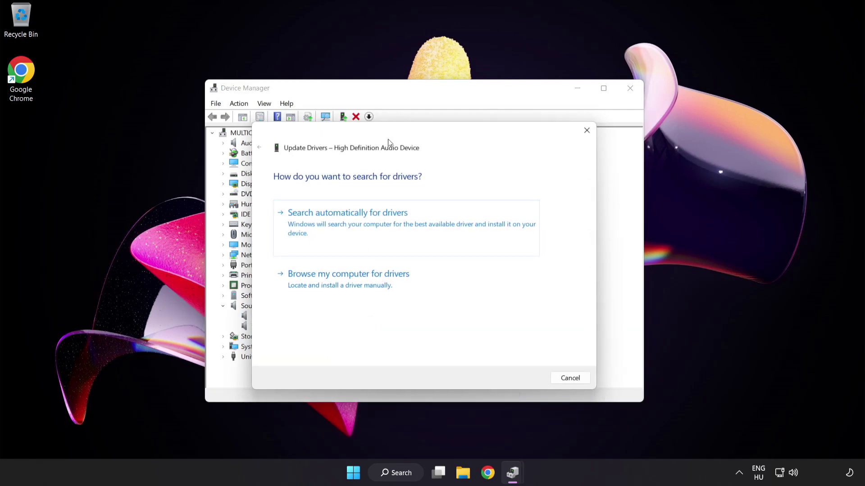
pyautogui.moveTo(390, 134); pyautogui.dragTo(408, 120)
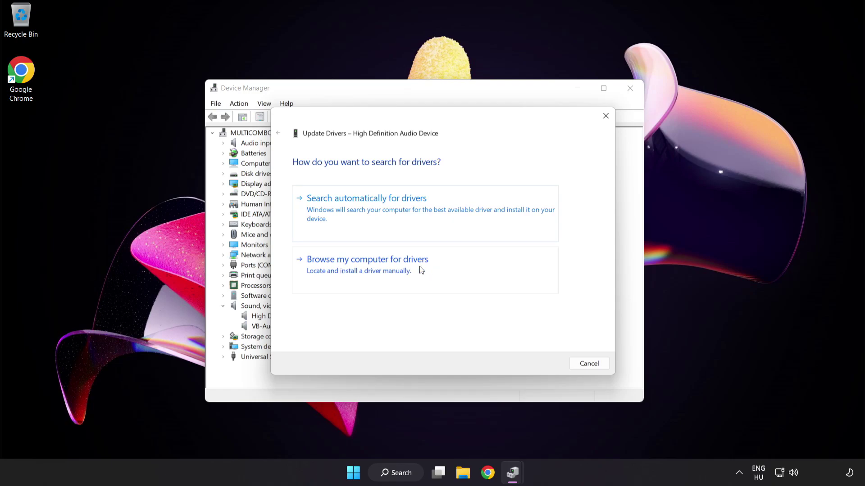
pyautogui.click(390, 273)
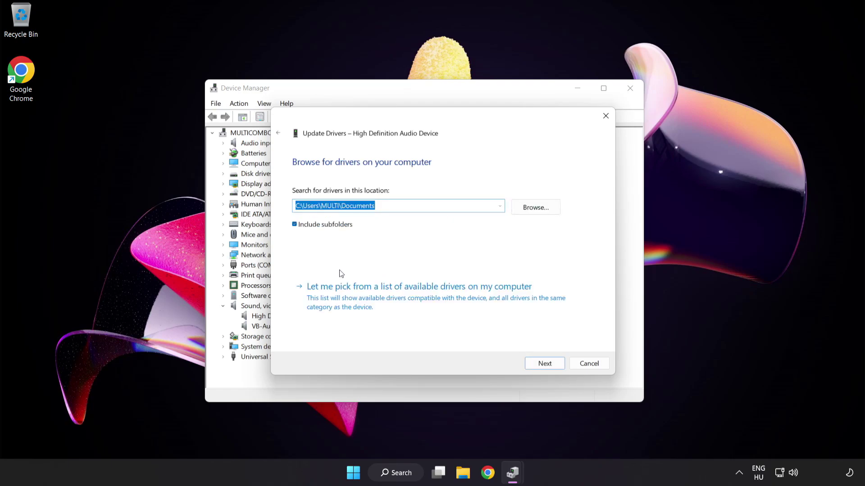
pyautogui.click(379, 303)
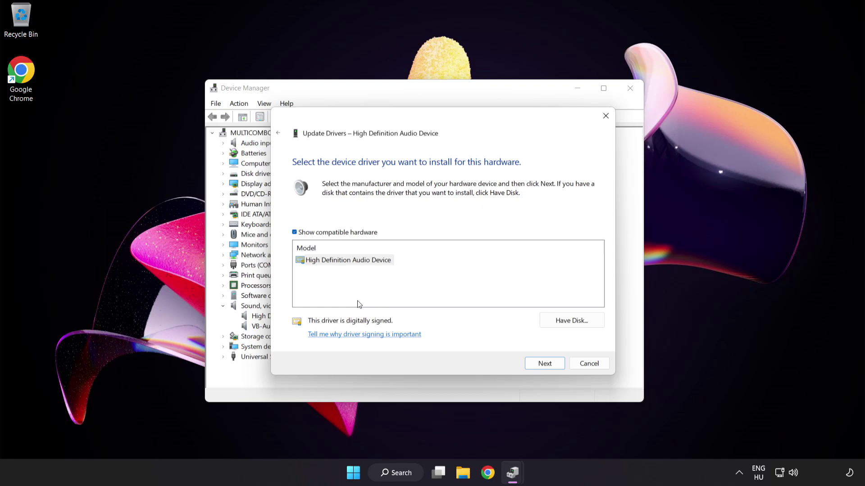
pyautogui.click(317, 262)
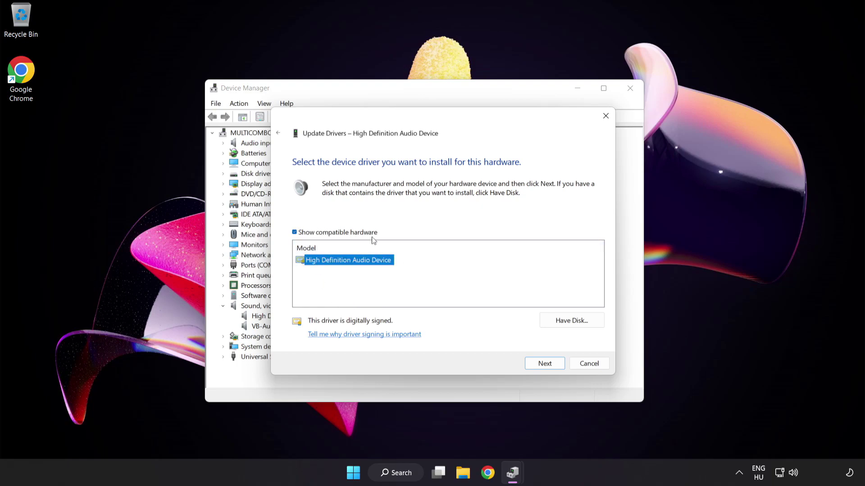
pyautogui.click(550, 365)
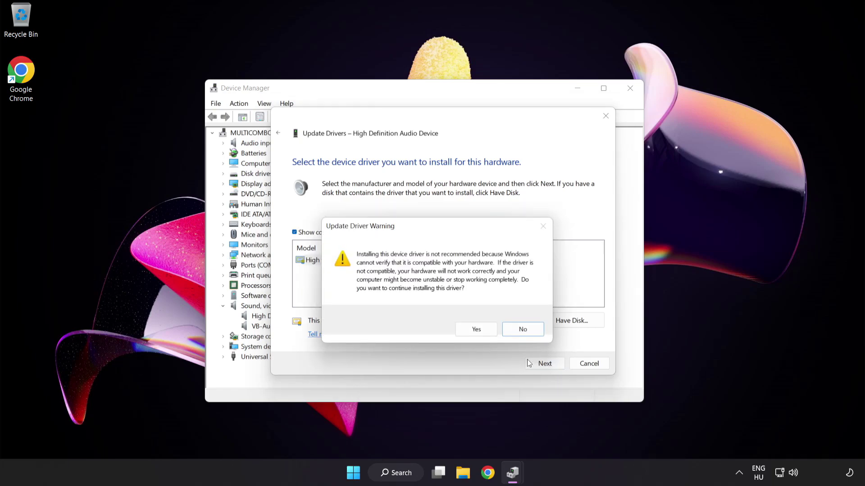
pyautogui.click(476, 330)
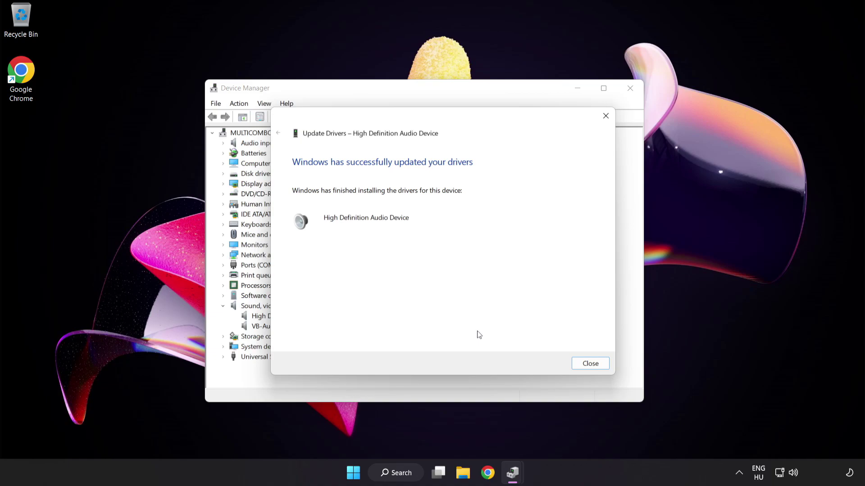
pyautogui.click(595, 365)
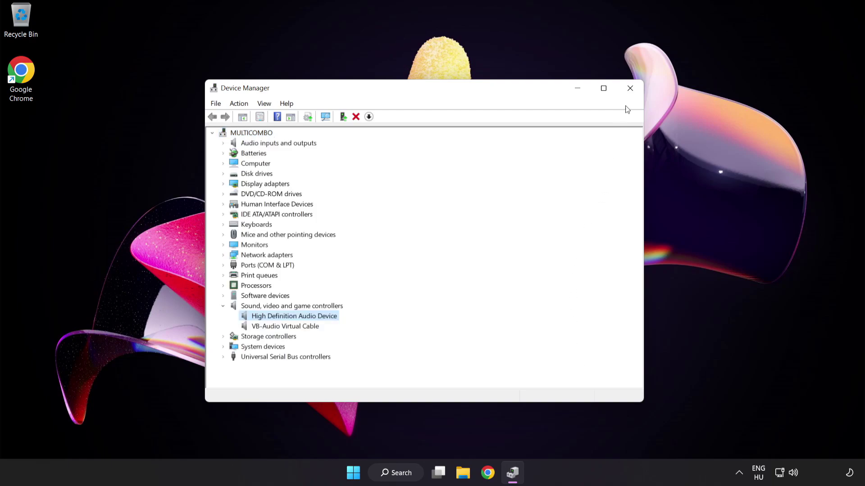
# - Close Device Manager, then bring up the Start menu's power options
pyautogui.click(631, 89)
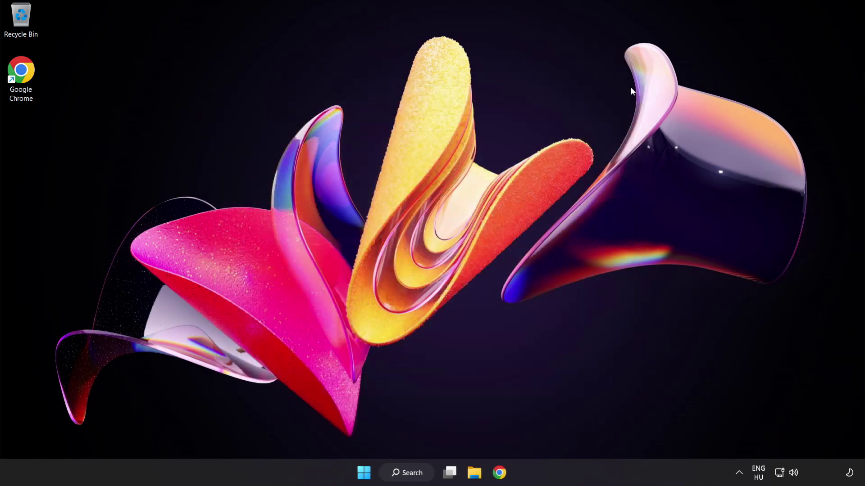
pyautogui.click(367, 473)
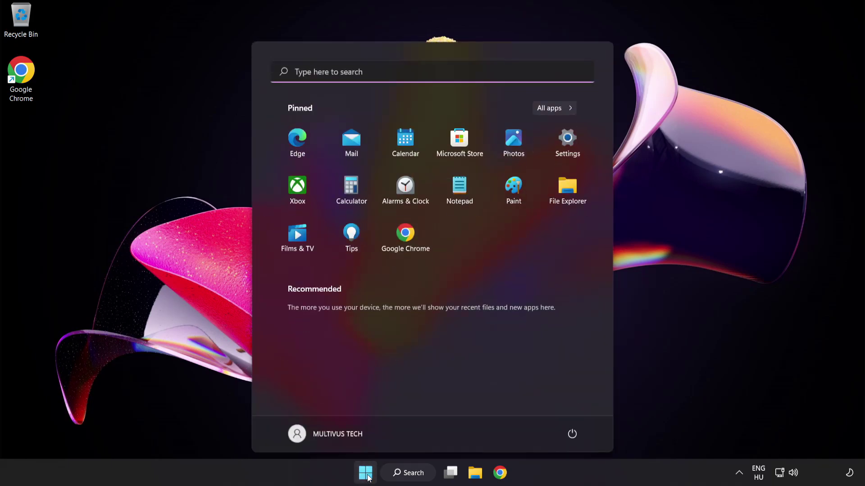
pyautogui.click(573, 435)
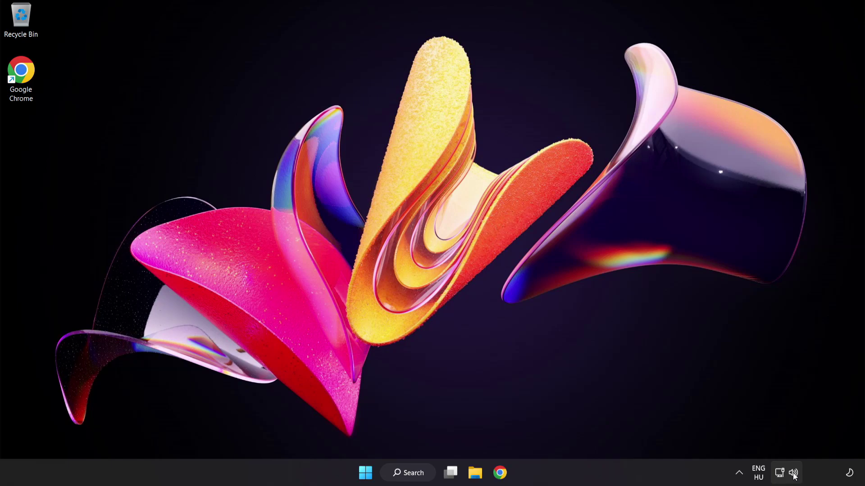
# - Run Troubleshoot sound problems from the system tray speaker icon's menu
pyautogui.rightClick(794, 476)
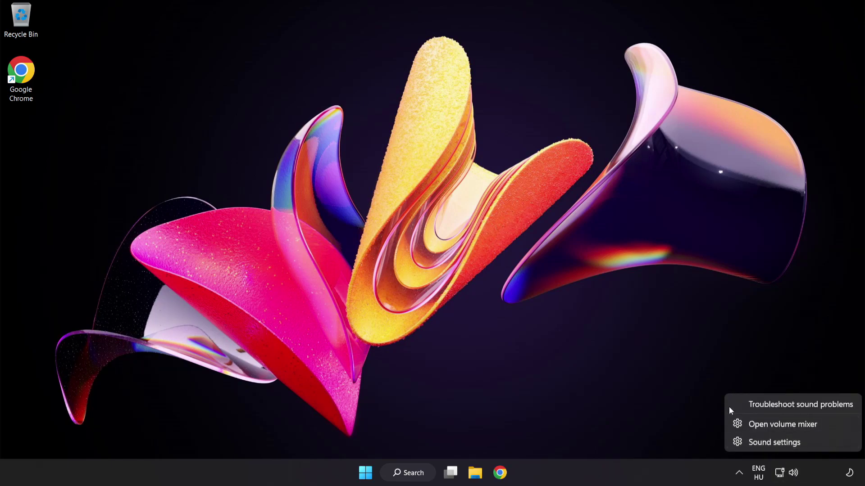
pyautogui.click(805, 407)
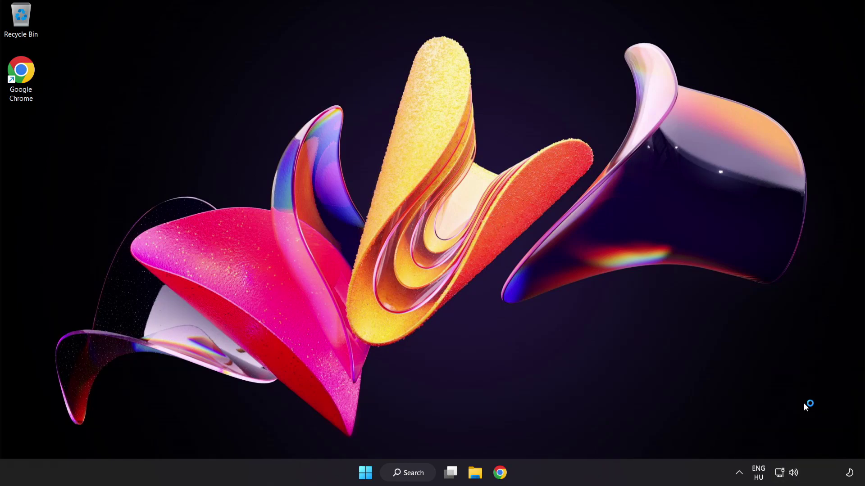